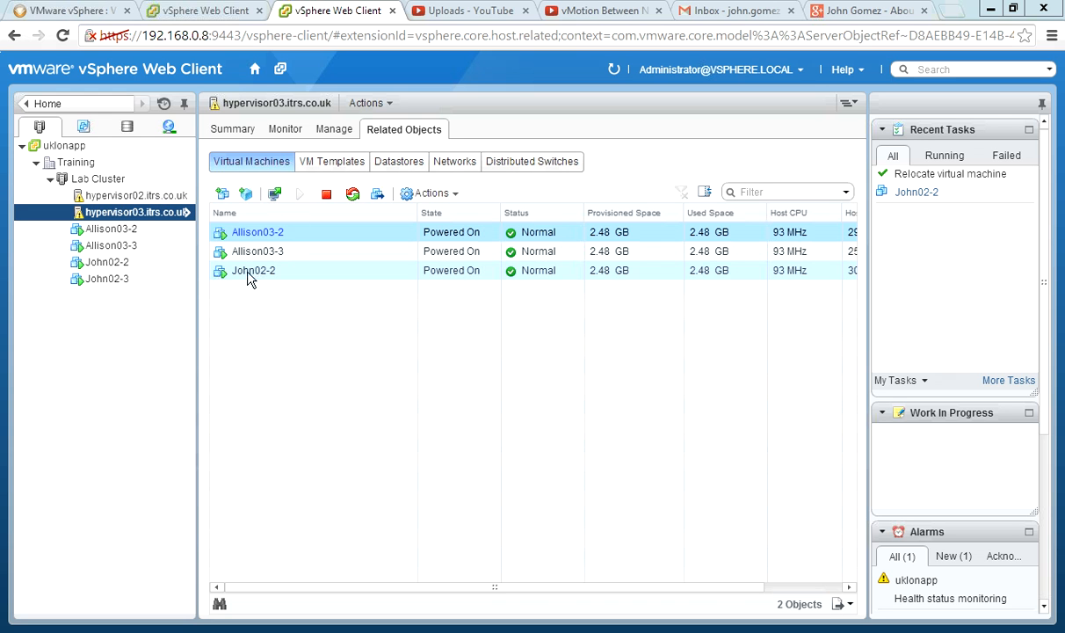
# Compare the virtual machines listed under hypervisor02.itrs.co.uk and hypervisor03.itrs.co.uk in Lab Cluster.
pyautogui.click(156, 198)
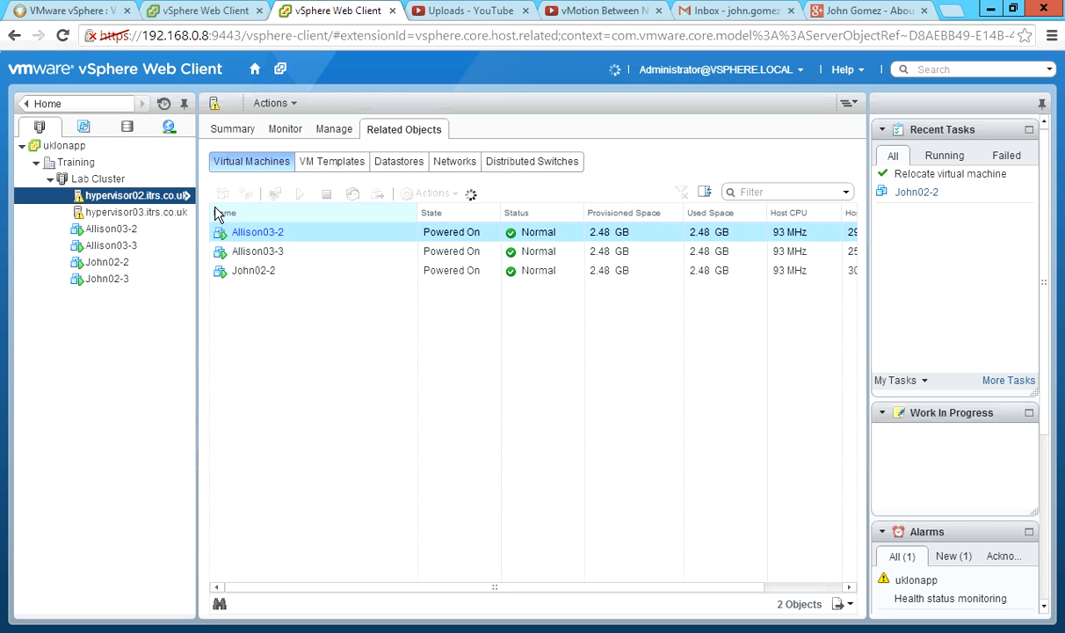
pyautogui.click(218, 214)
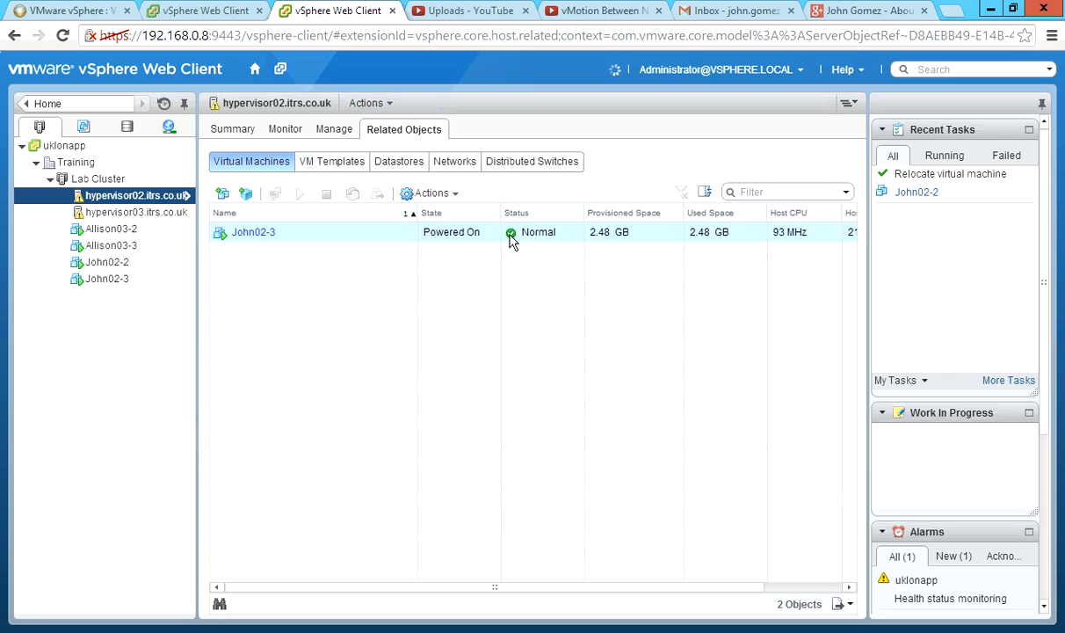
pyautogui.click(140, 212)
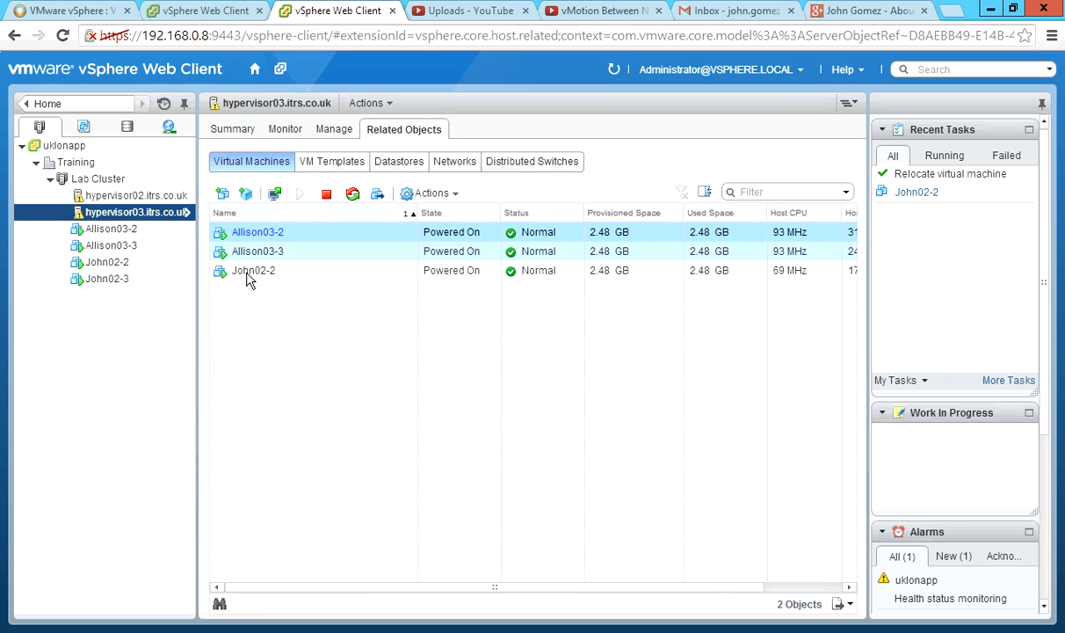
# Open a console for the John02-2 virtual machine and move and resize the console window.
pyautogui.click(300, 275)
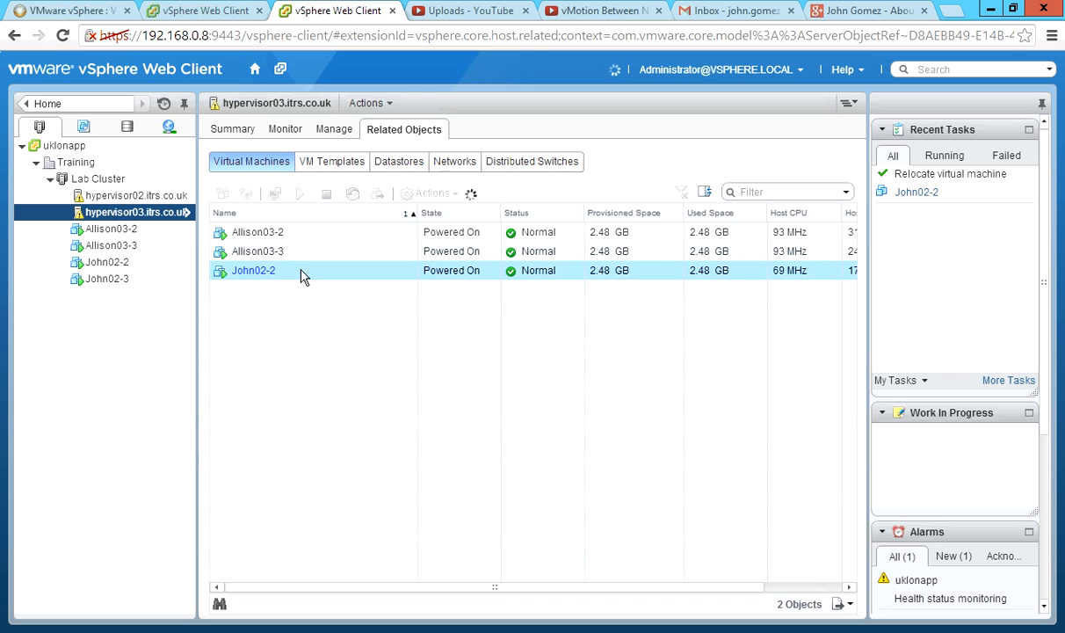
pyautogui.click(276, 195)
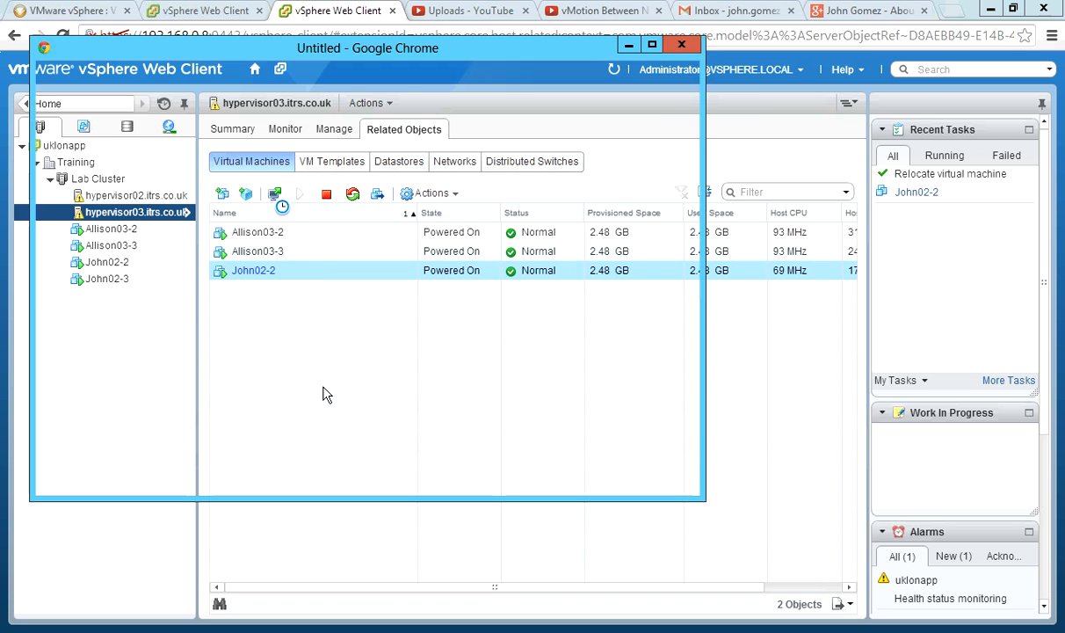
pyautogui.moveTo(398, 51); pyautogui.dragTo(594, 231)
pyautogui.moveTo(443, 227); pyautogui.dragTo(407, 148)
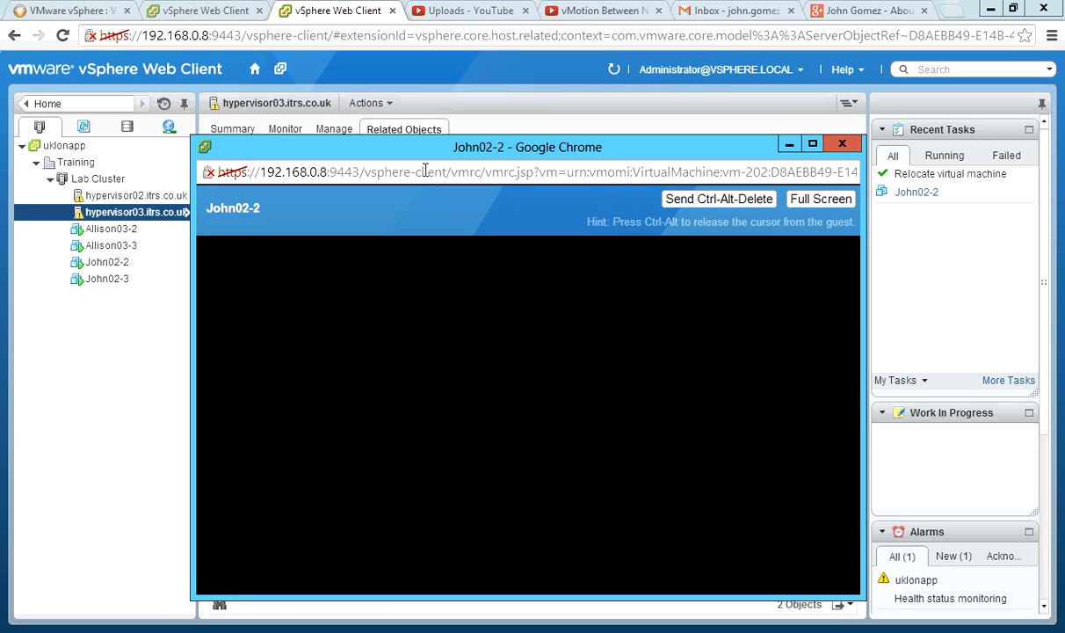
pyautogui.moveTo(852, 308); pyautogui.dragTo(853, 493)
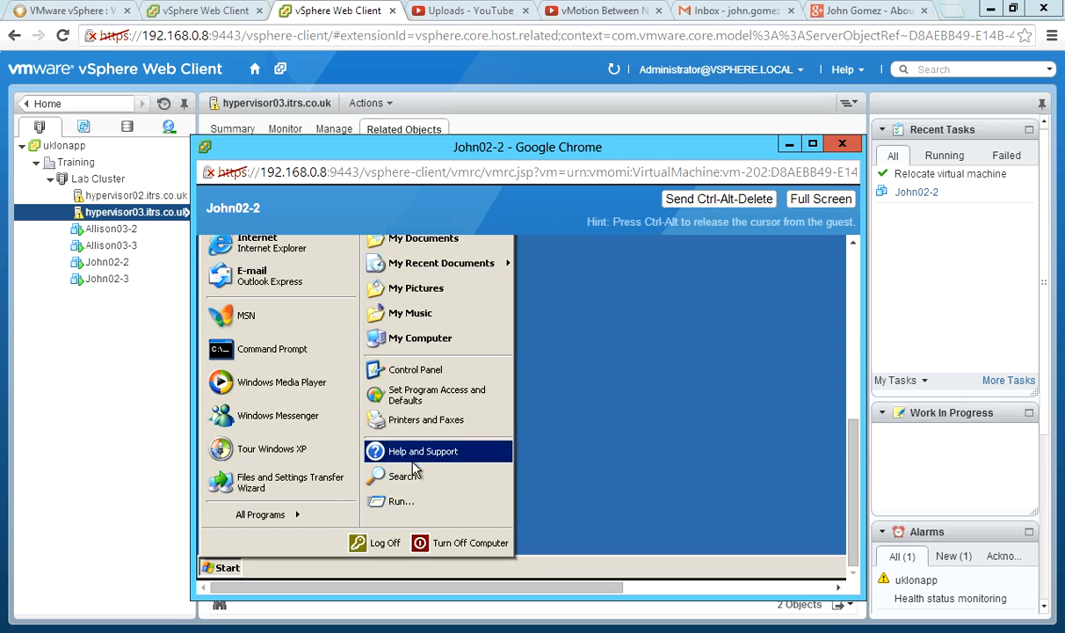
# Open the guest Start menu in John02-2's console, then minimize the console window.
pyautogui.click(222, 569)
pyautogui.click(221, 569)
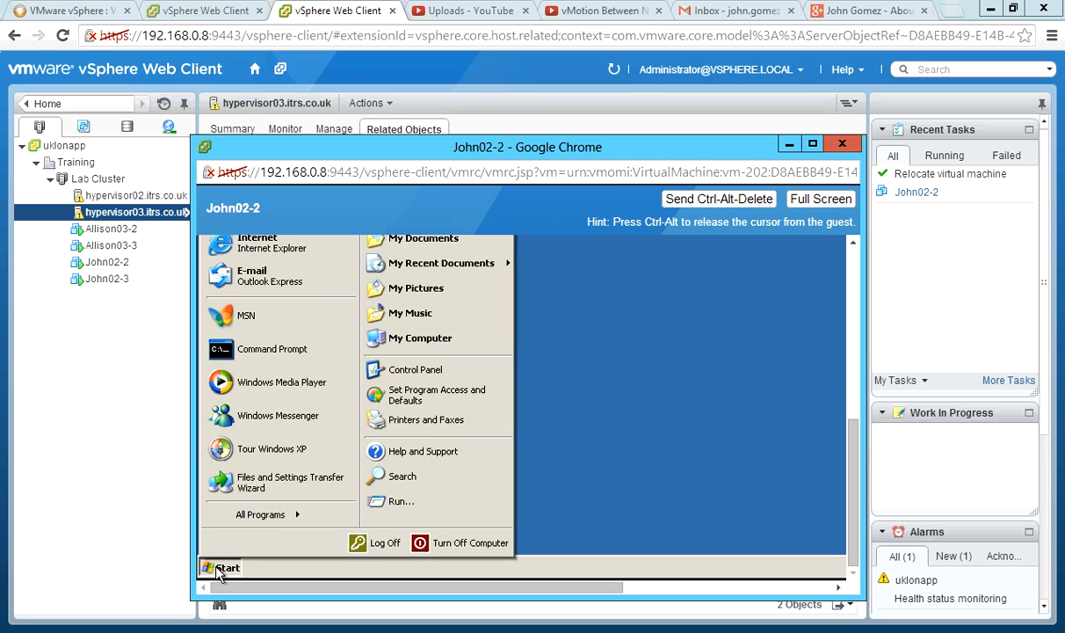
pyautogui.click(790, 144)
# Start migrating John02-2 with Change host, allowing host selection within Lab Cluster.
pyautogui.click(264, 271)
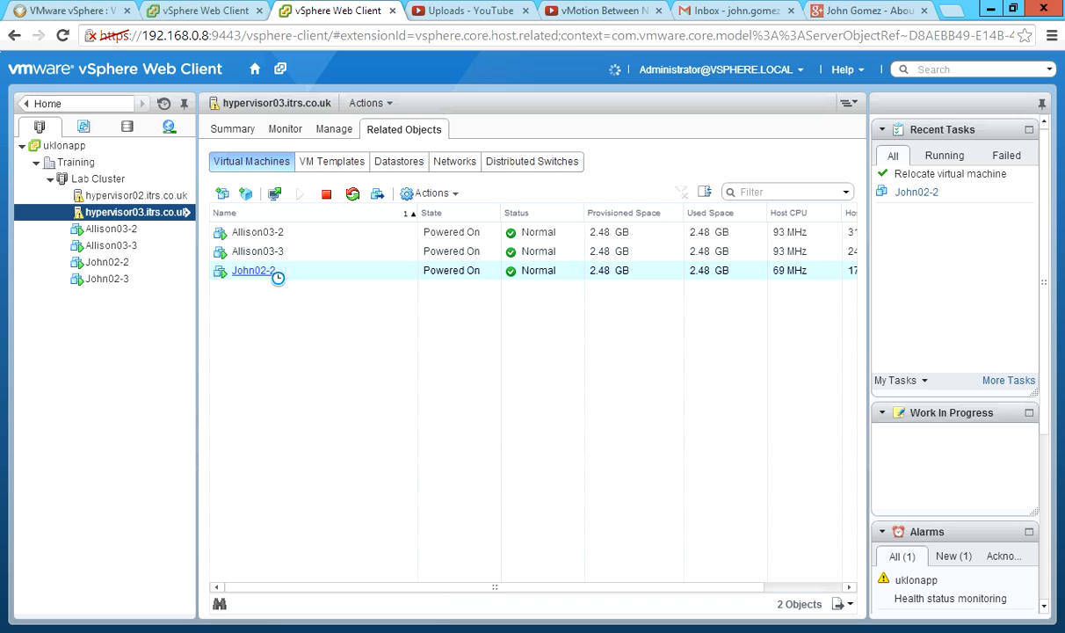
pyautogui.rightClick(275, 276)
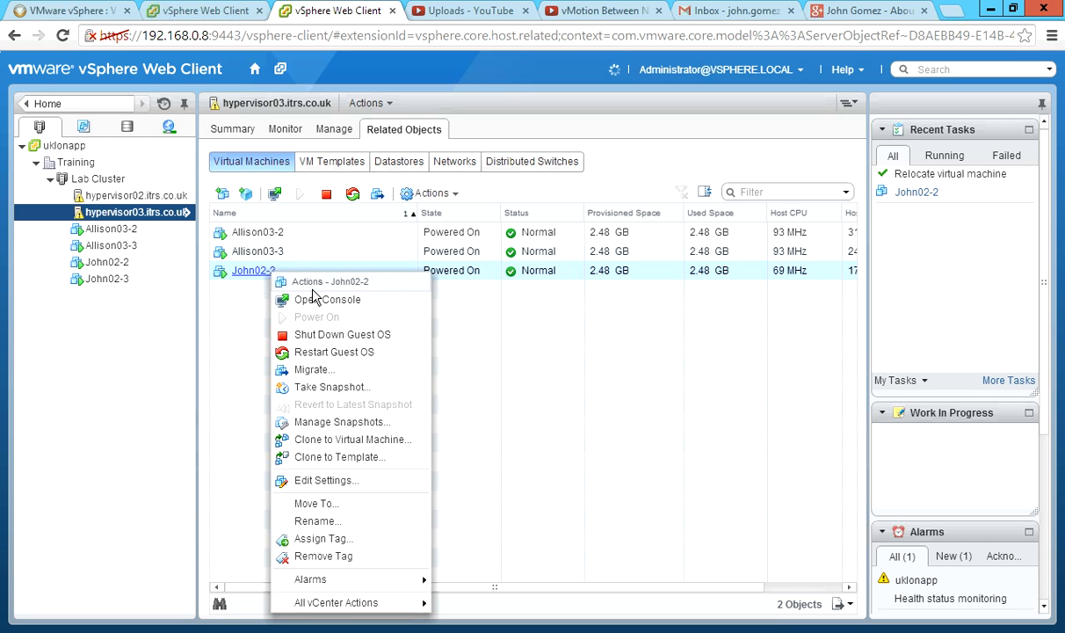
pyautogui.click(332, 371)
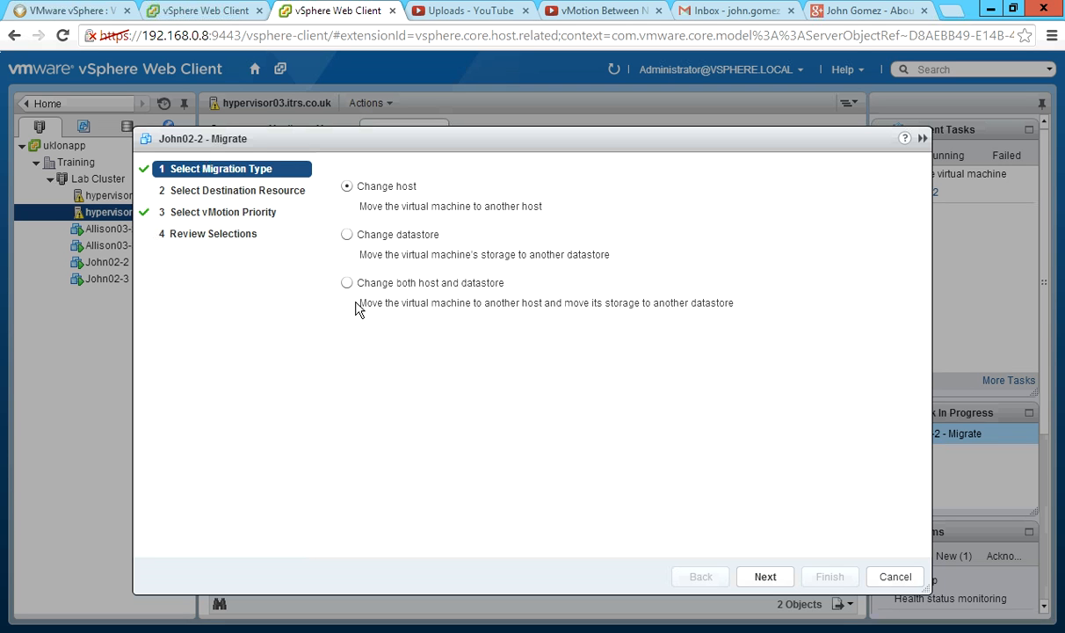
pyautogui.click(762, 578)
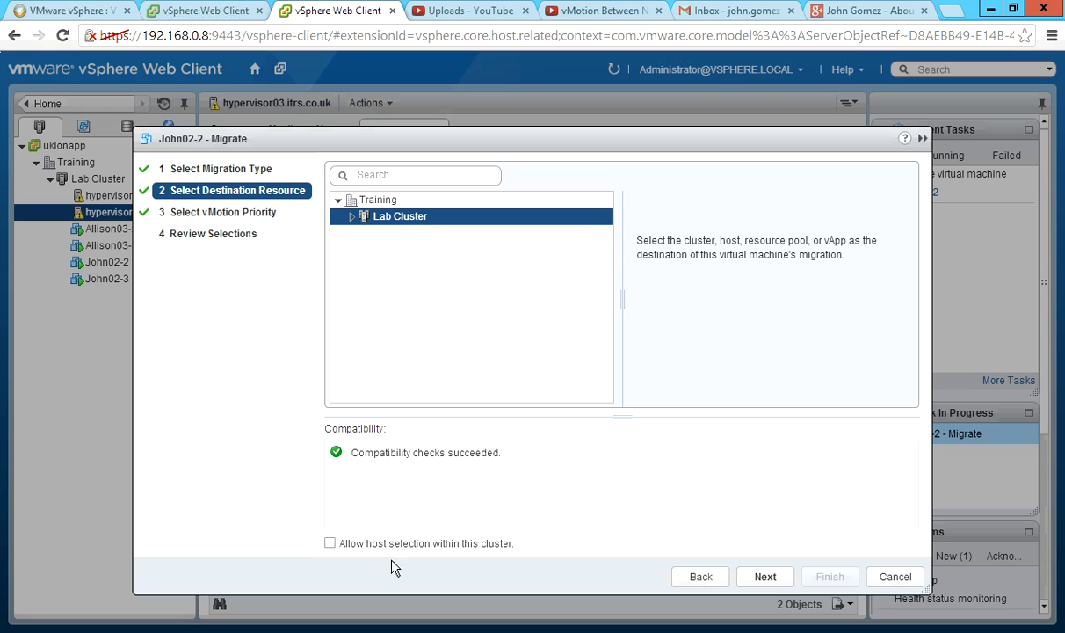
pyautogui.click(331, 543)
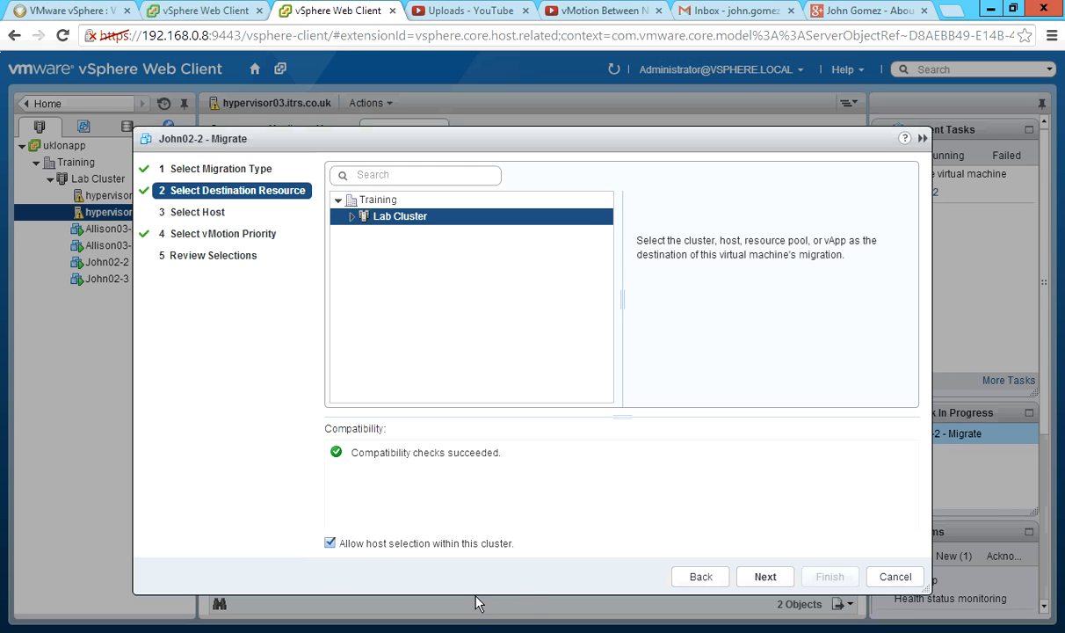
pyautogui.click(765, 577)
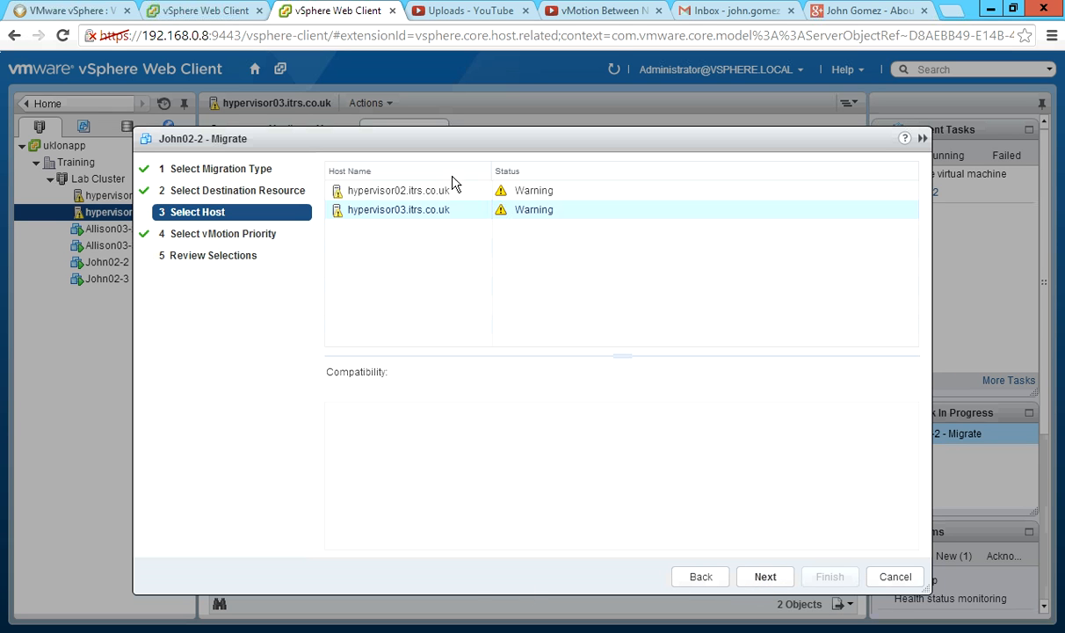
# Choose hypervisor02.itrs.co.uk as the destination host and continue with the recommended reserve-CPU vMotion priority.
pyautogui.moveTo(401, 139); pyautogui.dragTo(580, 239)
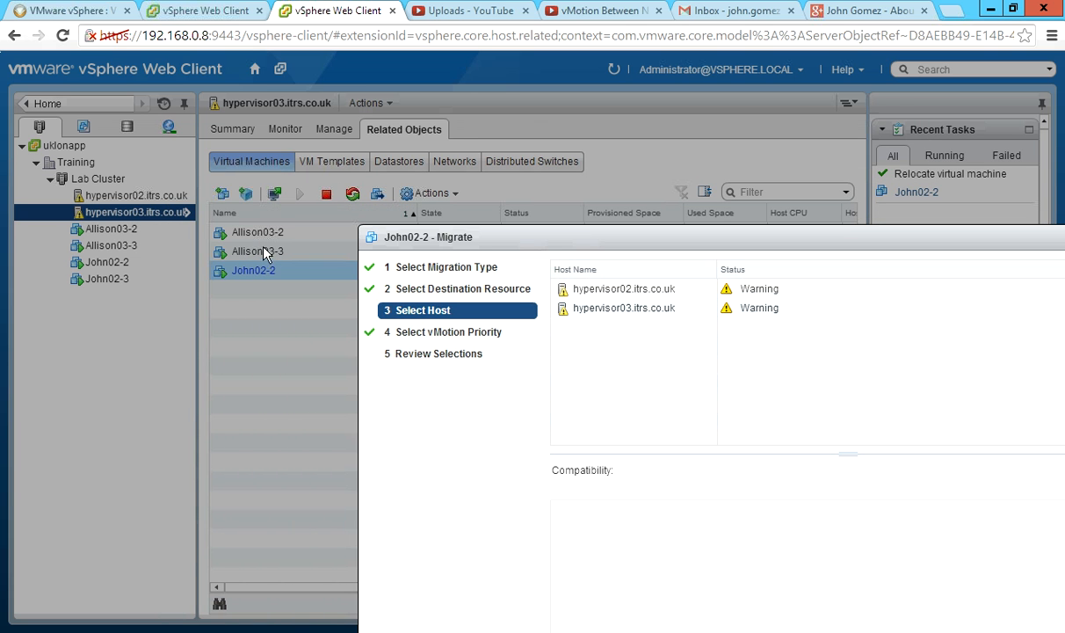
pyautogui.moveTo(549, 242); pyautogui.dragTo(408, 163)
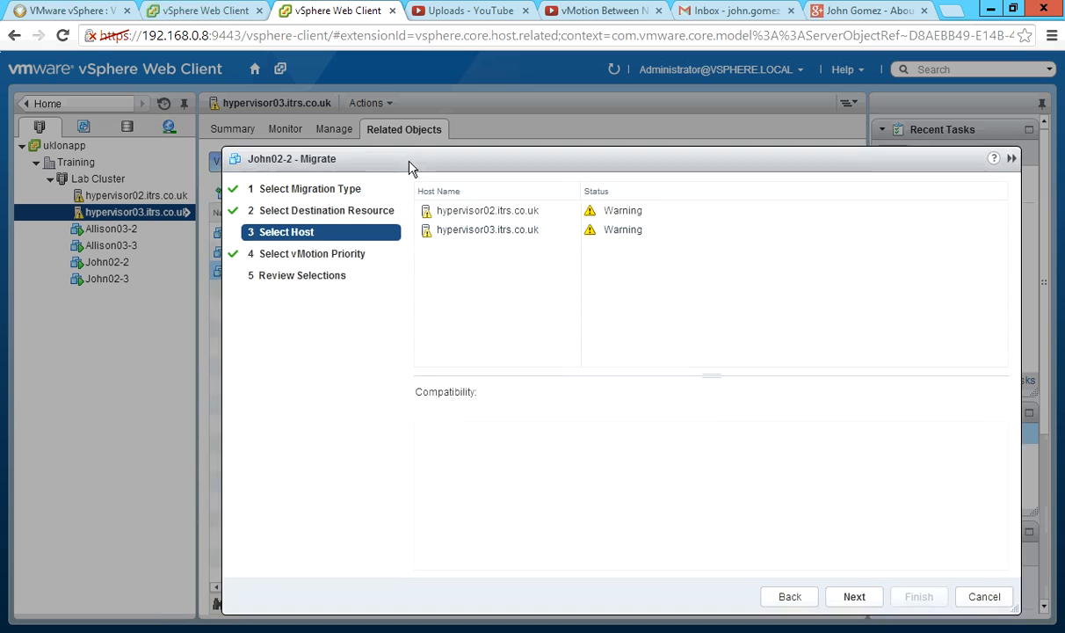
pyautogui.click(464, 210)
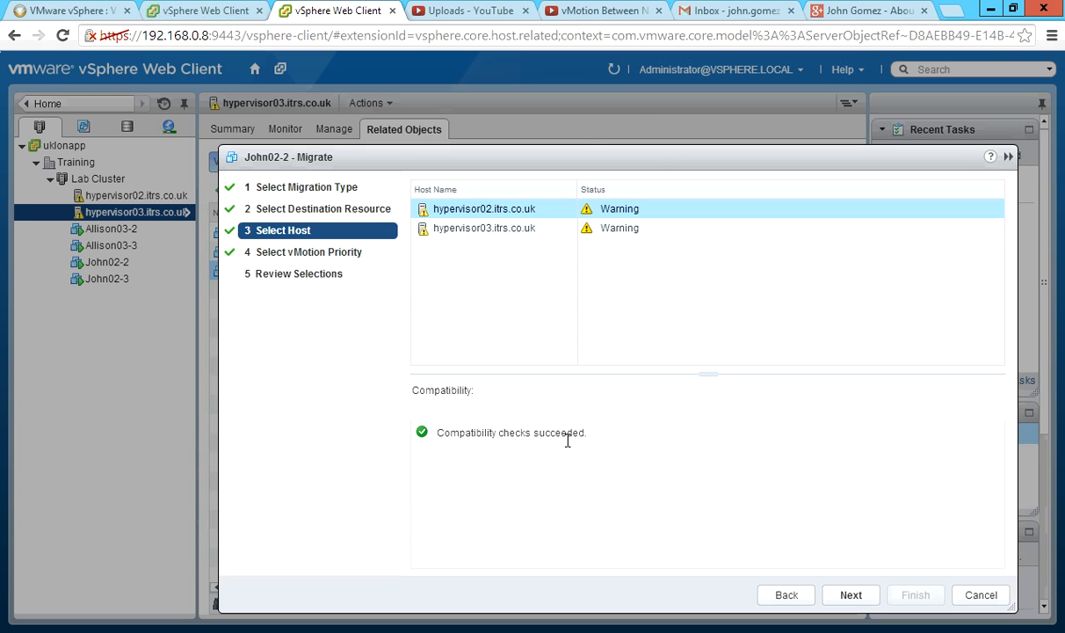
pyautogui.moveTo(654, 159); pyautogui.dragTo(575, 109)
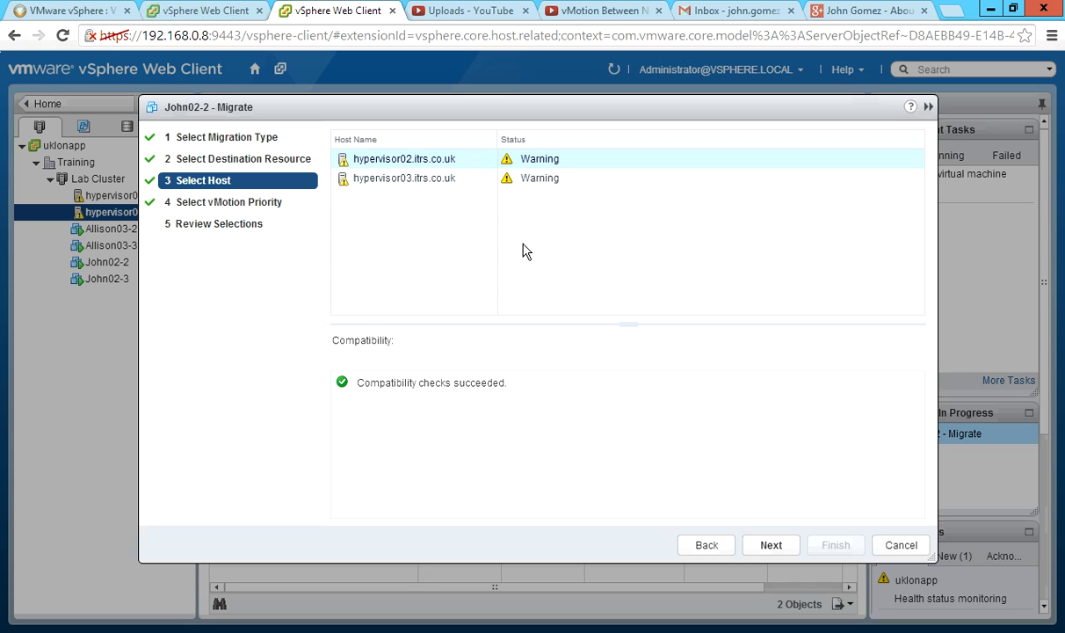
pyautogui.click(771, 546)
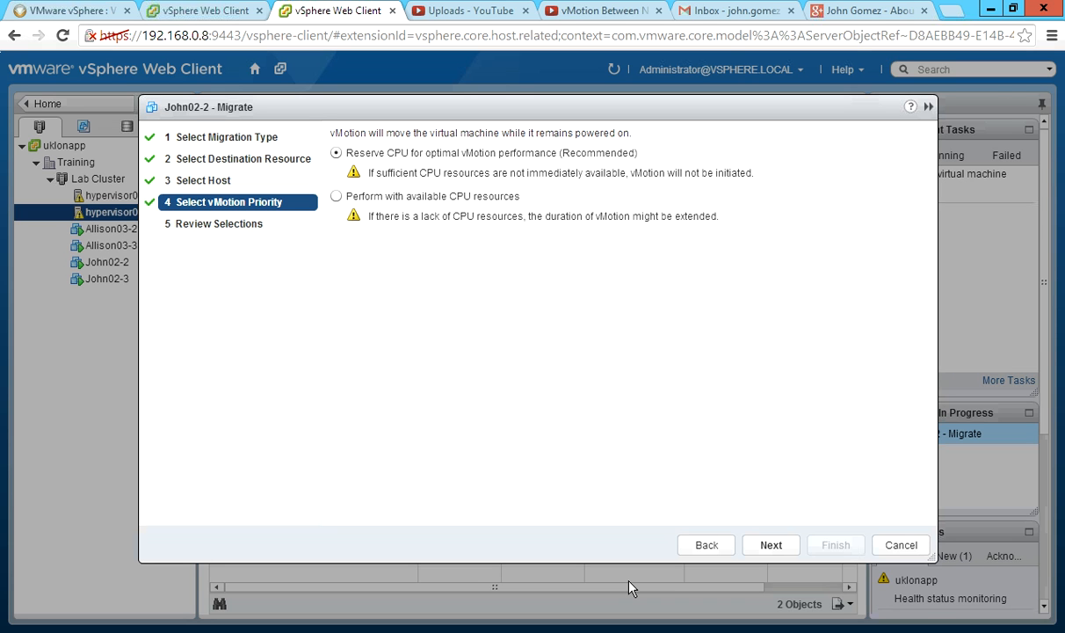
pyautogui.click(771, 547)
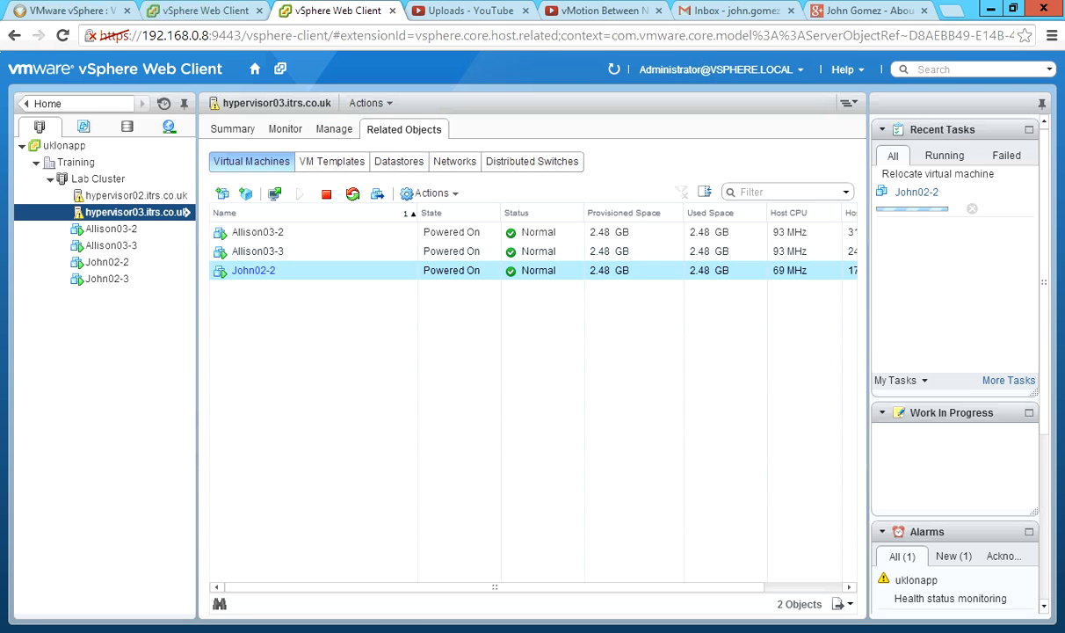
# Restore John02-2's console and open the guest Start menu and Run dialog while the migration runs.
pyautogui.click(266, 526)
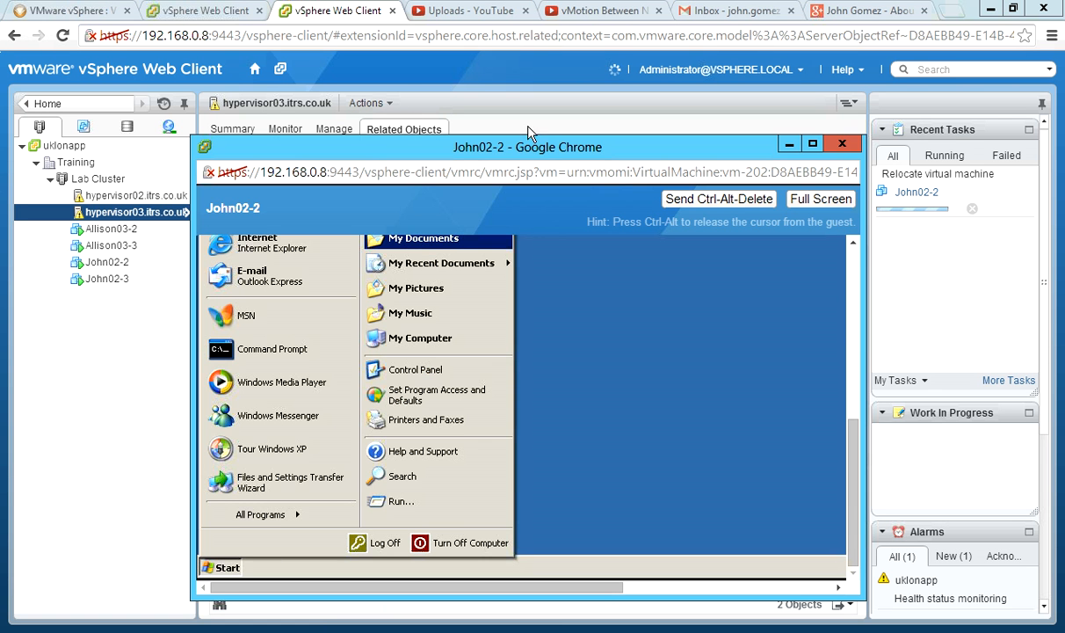
pyautogui.moveTo(543, 151); pyautogui.dragTo(403, 97)
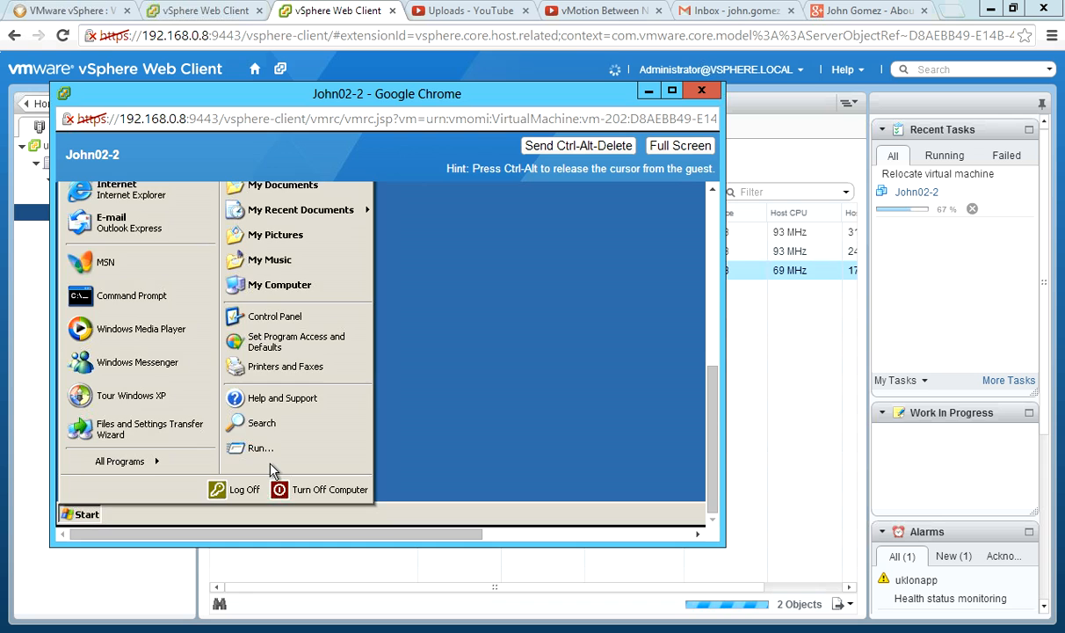
pyautogui.click(86, 512)
pyautogui.click(84, 516)
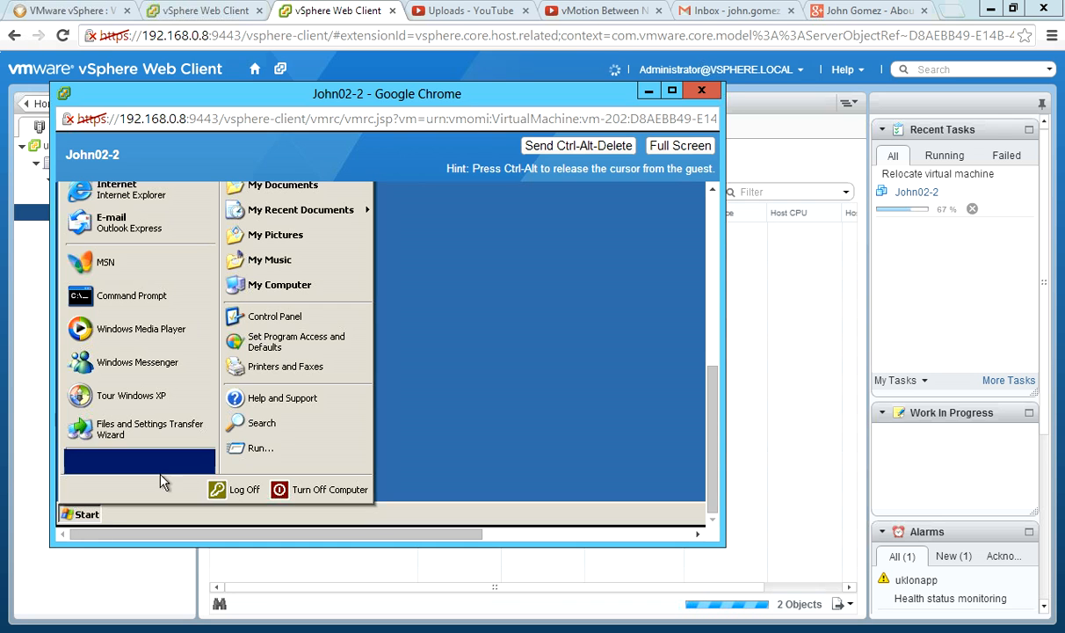
pyautogui.click(265, 449)
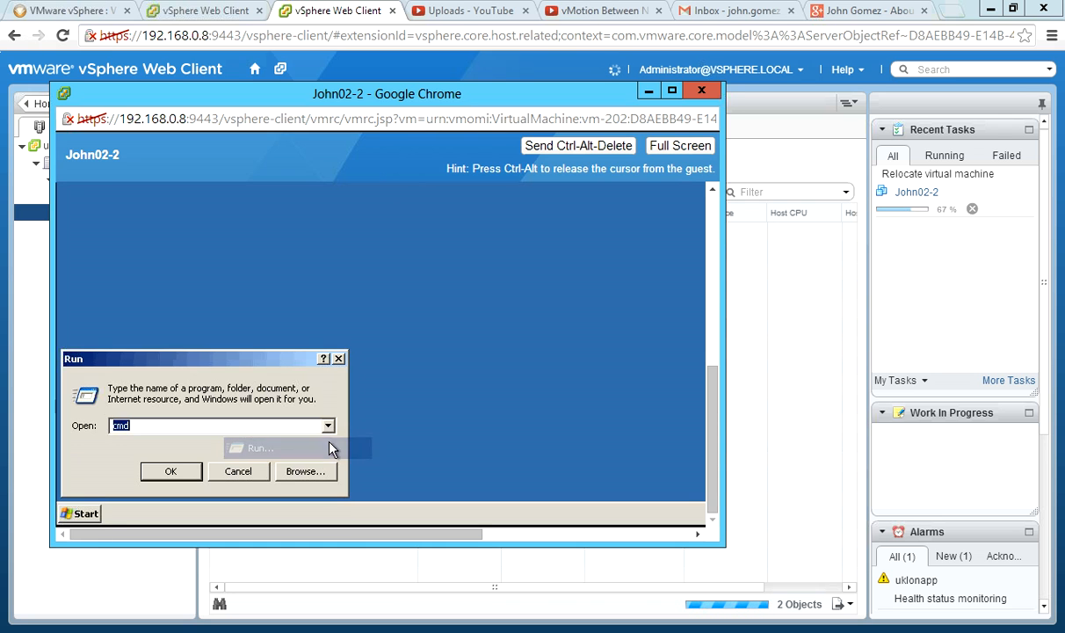
pyautogui.click(236, 473)
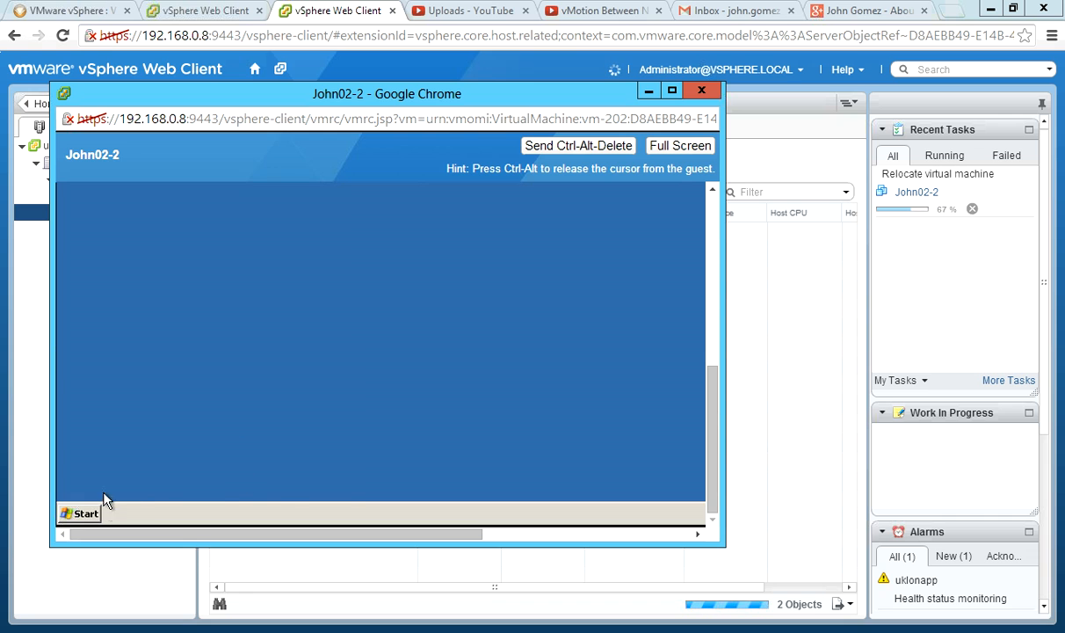
pyautogui.click(85, 514)
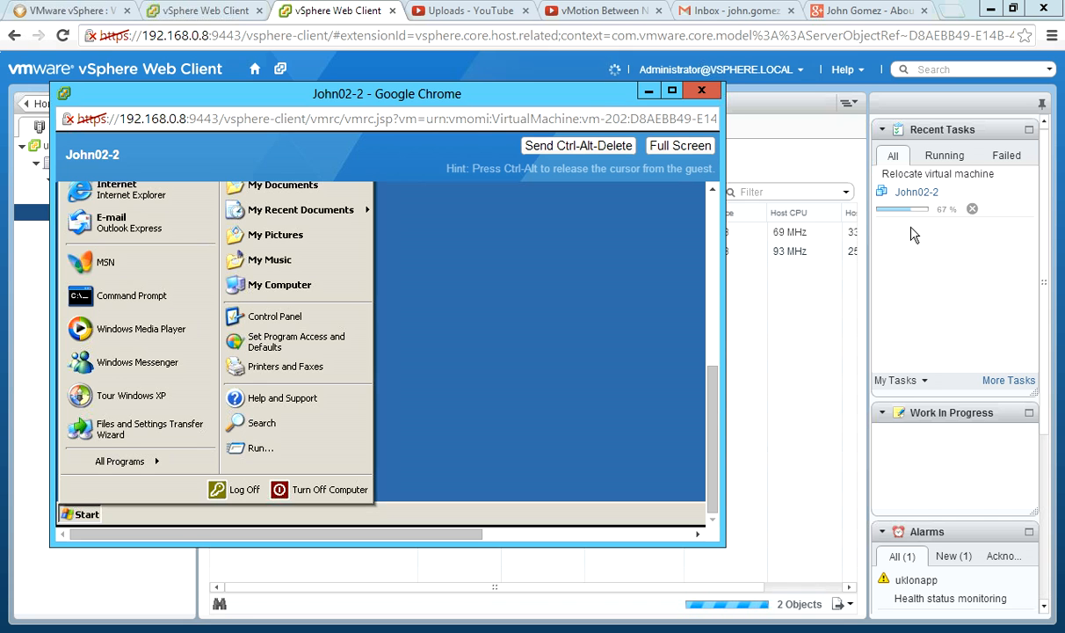
# Close John02-2's console and show hypervisor02.itrs.co.uk's virtual machines, selecting John02-2.
pyautogui.moveTo(572, 99); pyautogui.dragTo(684, 310)
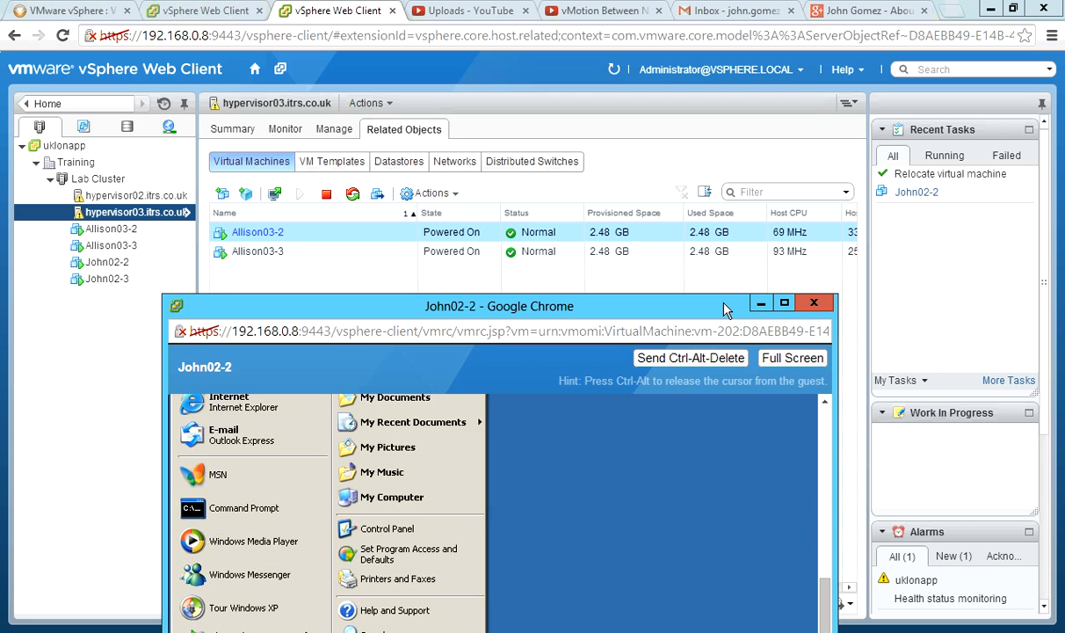
pyautogui.click(813, 302)
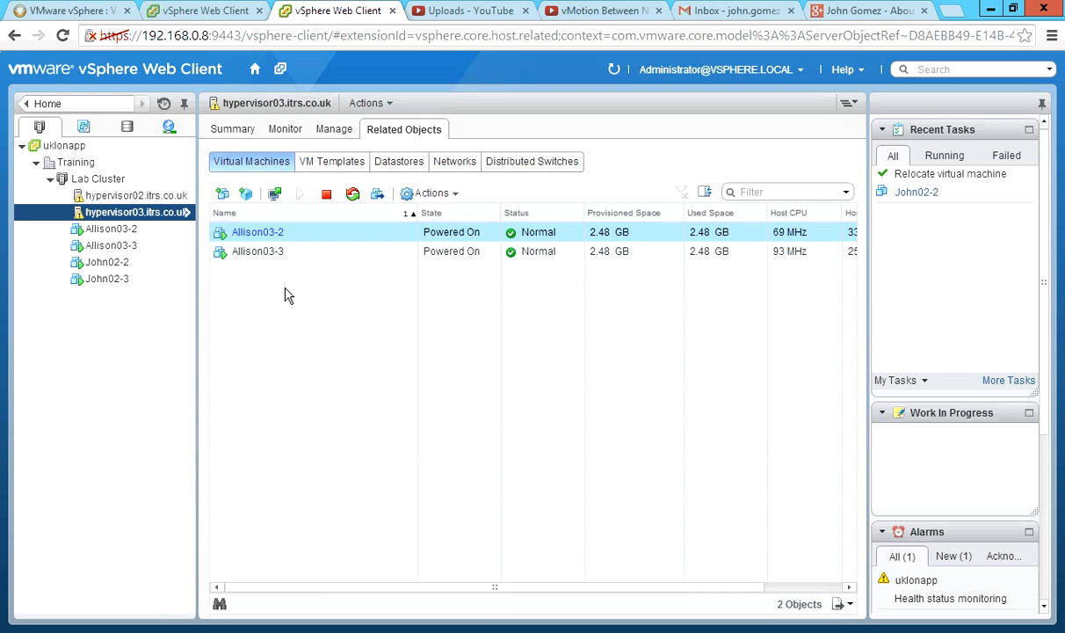
pyautogui.click(139, 195)
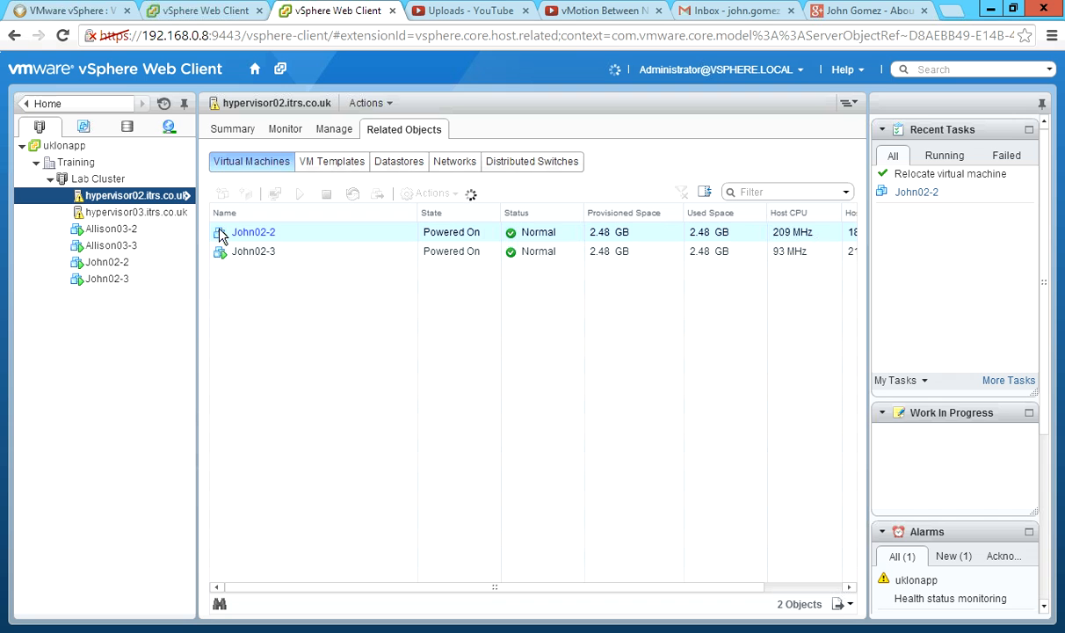
pyautogui.click(220, 234)
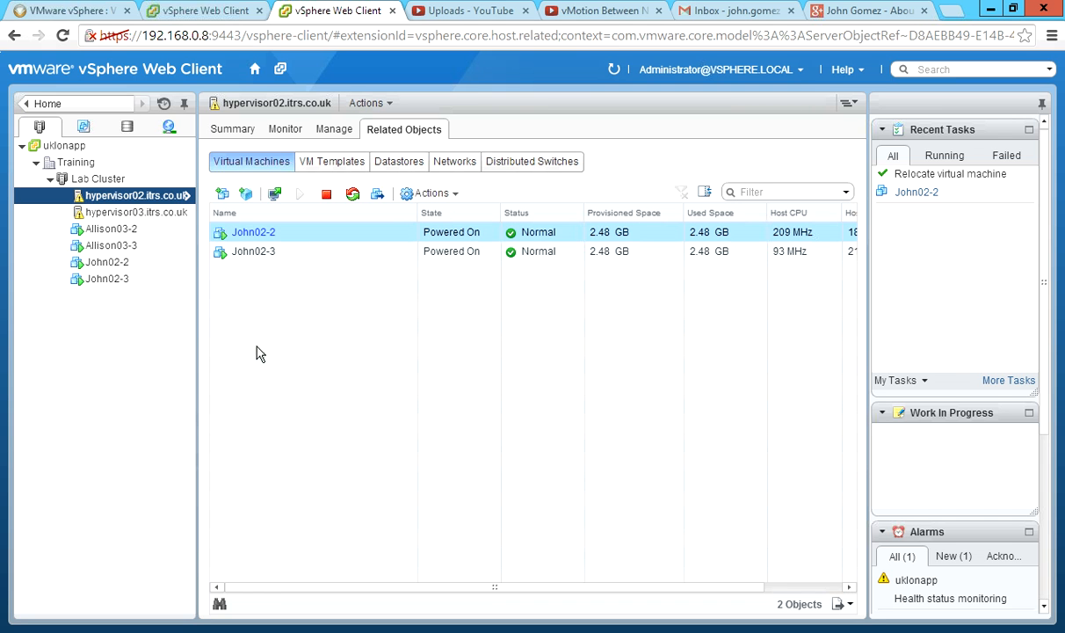